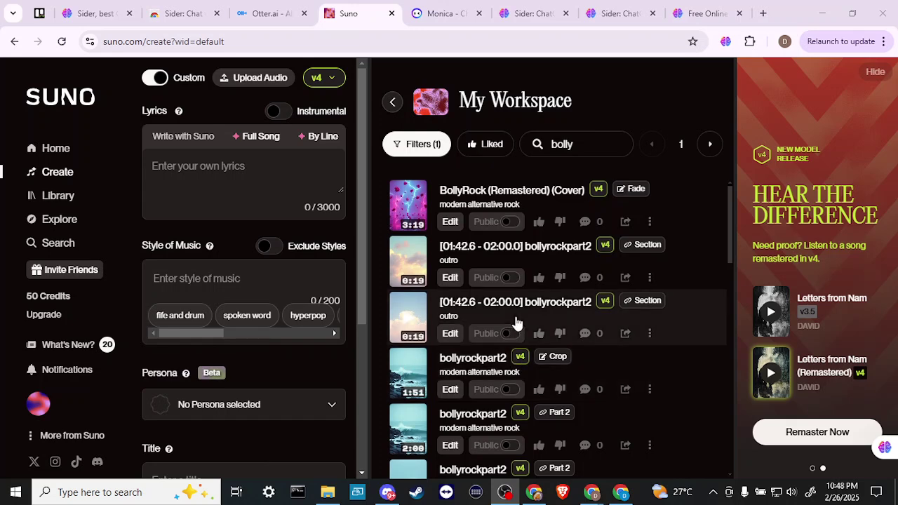
Step: Scroll the 'bolly' workspace results down to the BollyRock Instrumental and Vocals stem rows
scroll(517, 321, "down", 5)
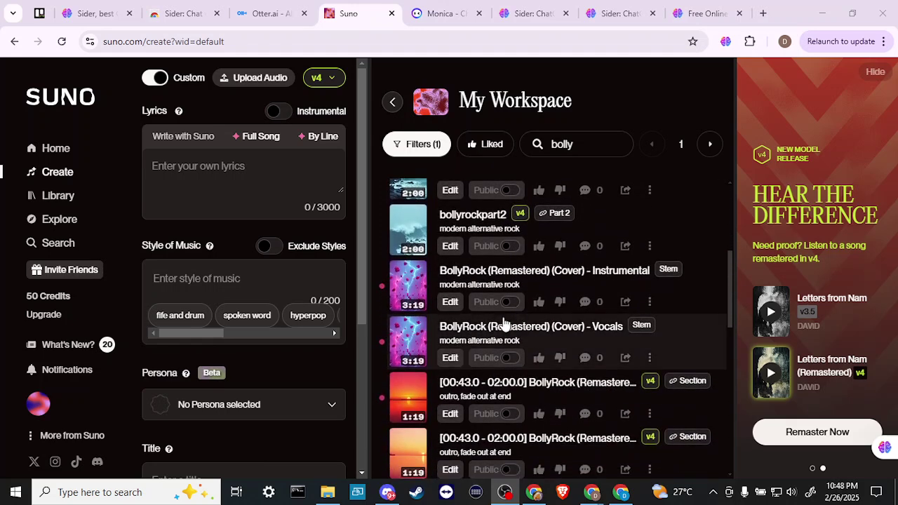
Step: Open the BollyRock (Remastered) (Cover) - Instrumental stem in the song editor
left_click(451, 303)
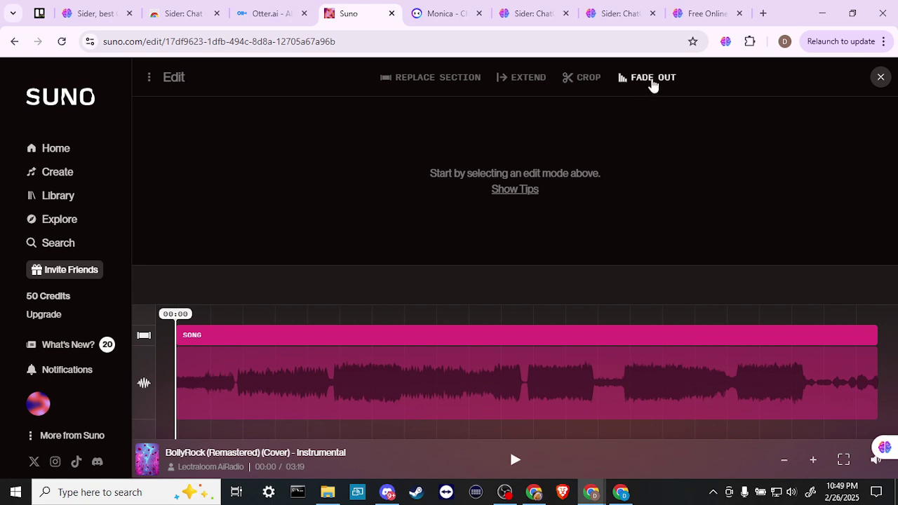
Step: Fade out the Instrumental stem from 03:00.18, then return to the Create page
left_click(653, 78)
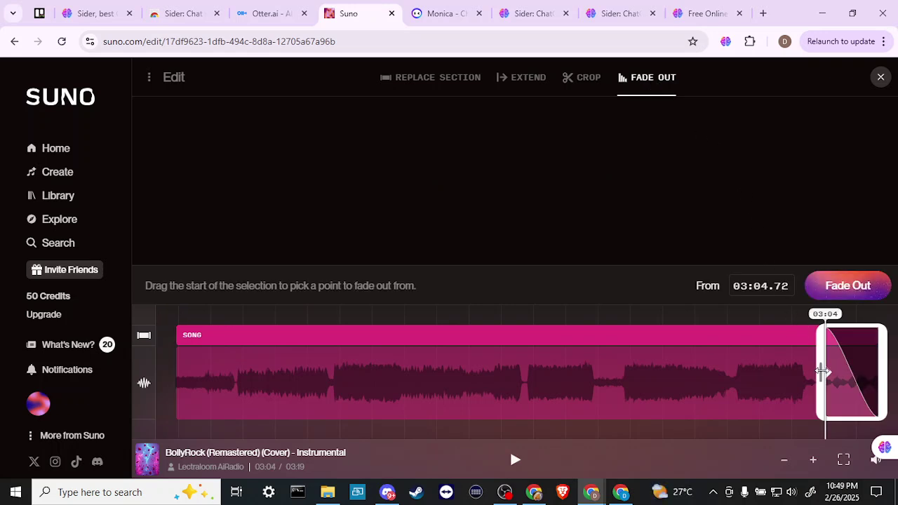
left_click_drag(822, 372, 809, 358)
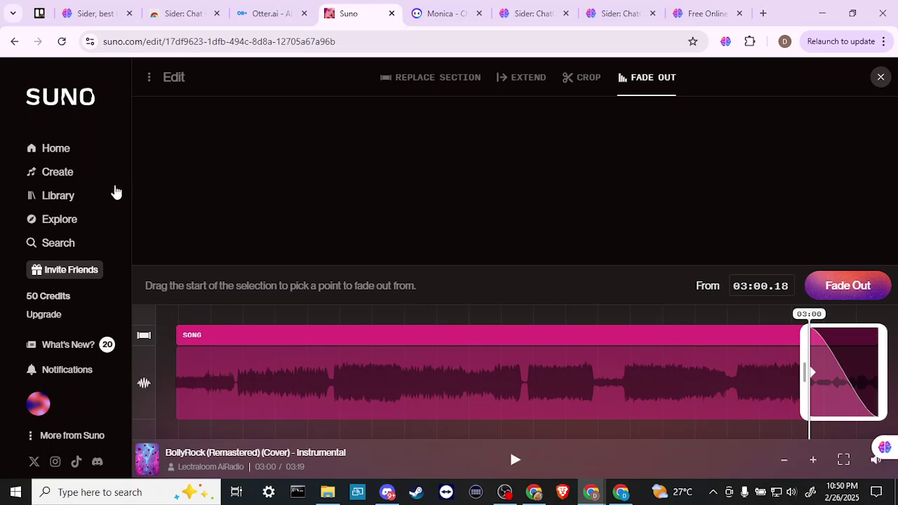
left_click(51, 174)
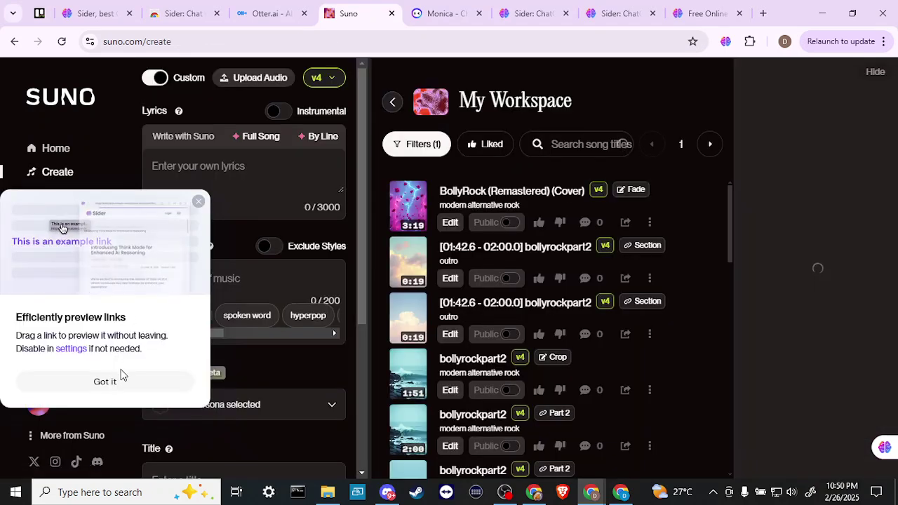
Step: Dismiss the Chrome link-preview tip and put the cursor in the lyrics box
left_click(112, 382)
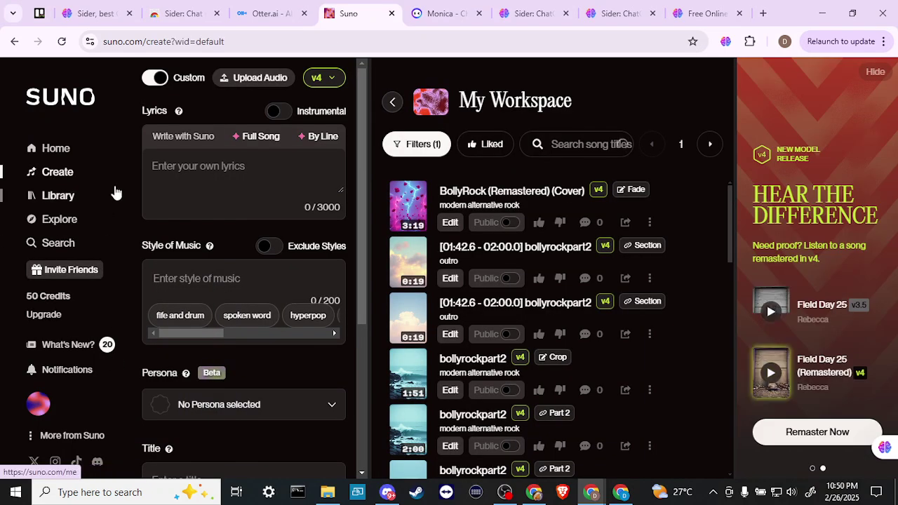
left_click(200, 176)
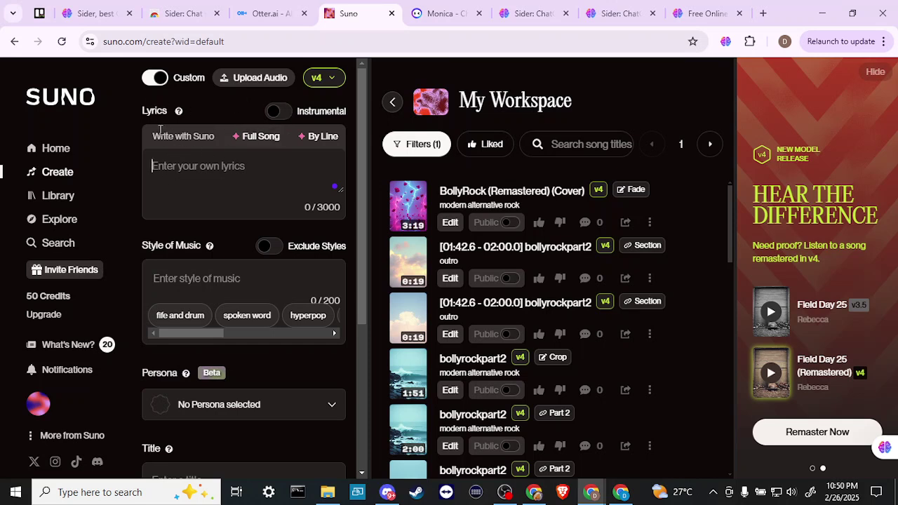
Step: Make the song instrumental with style 'fife and drum, electro jazz, house, outro'
left_click(277, 113)
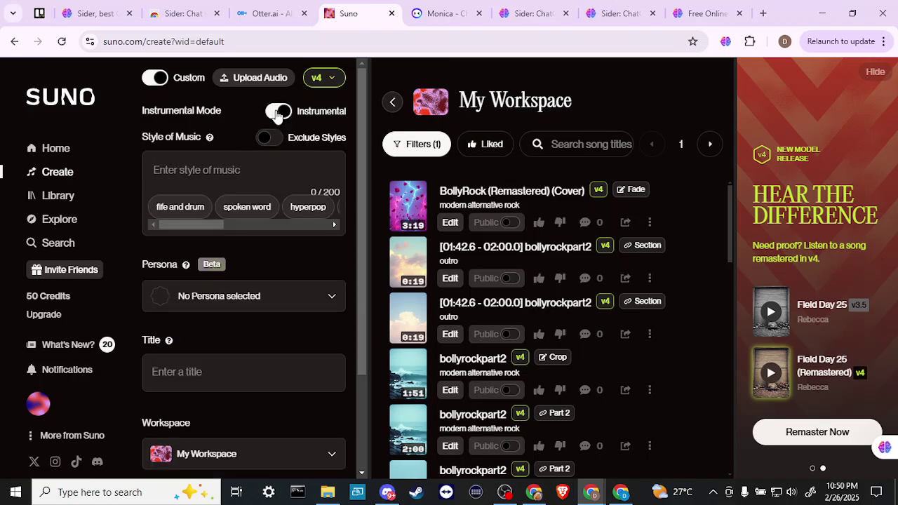
left_click(180, 208)
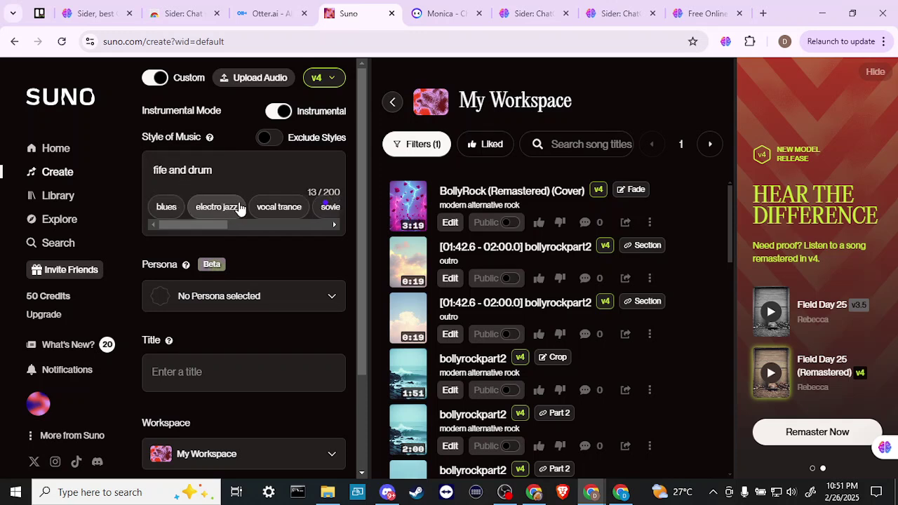
left_click(218, 209)
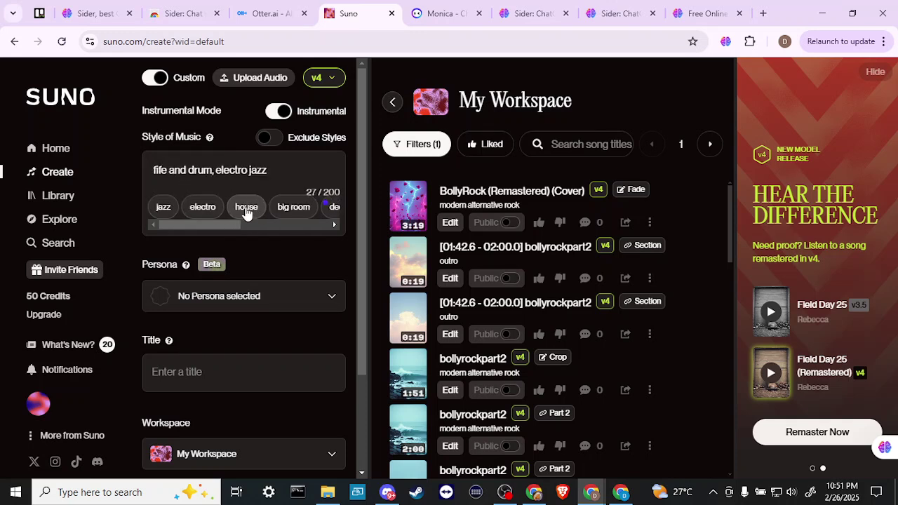
left_click(246, 209)
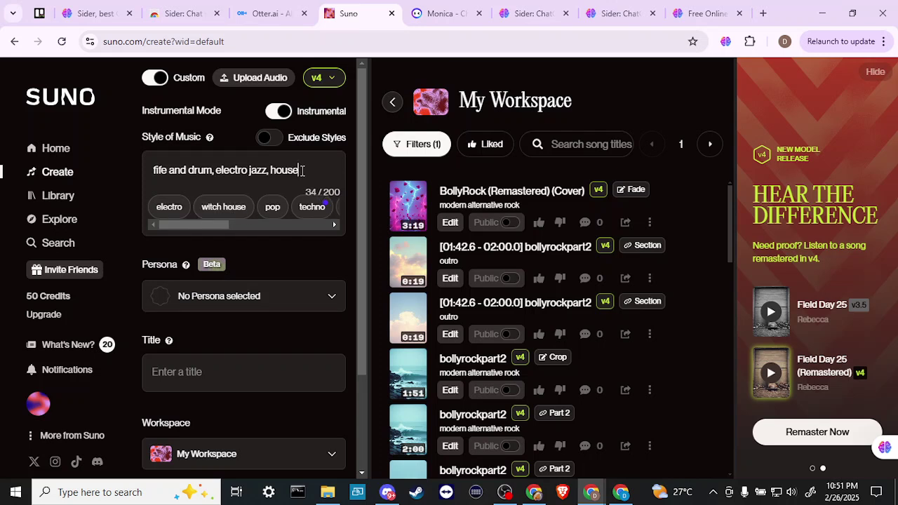
type(", outro")
Step: Switch off Custom mode and describe the song as 'a jazz song with a clean outro'
left_click(156, 78)
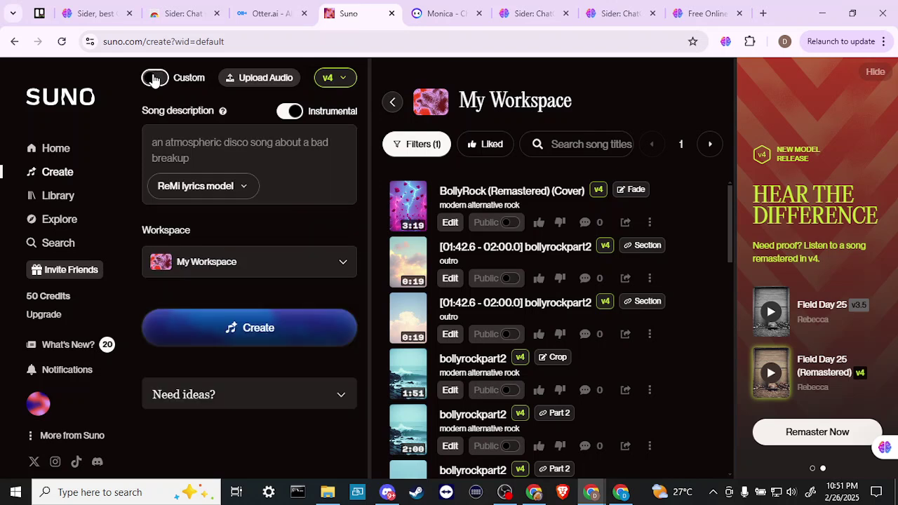
left_click(207, 147)
type("a jz")
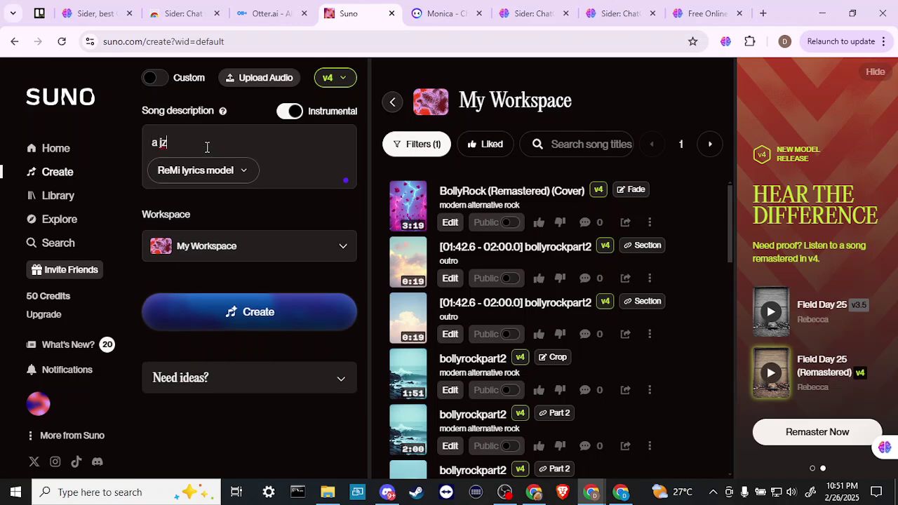
key("BackSpace")
type("azz son")
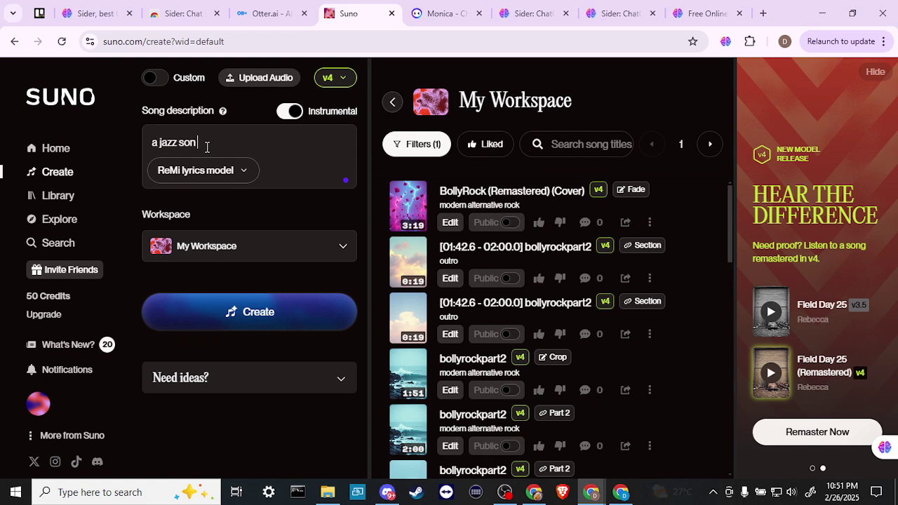
type("g with a clean outro")
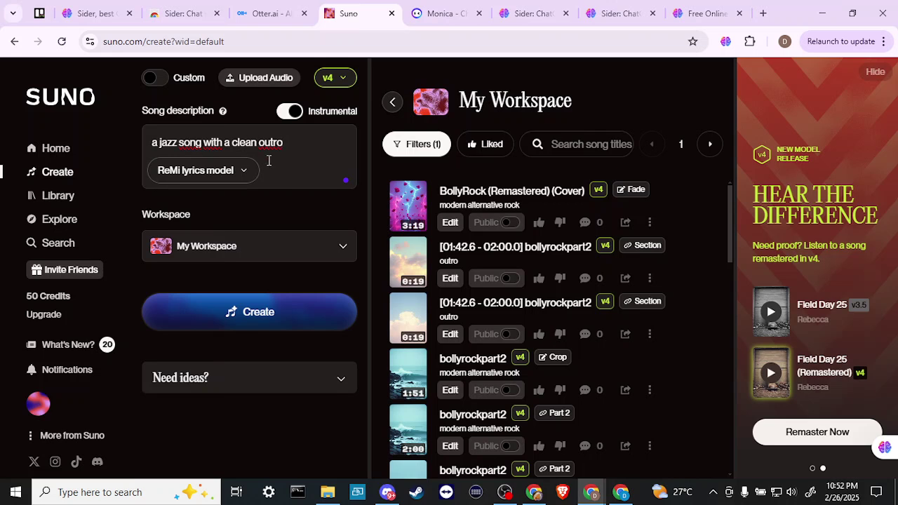
left_click(450, 223)
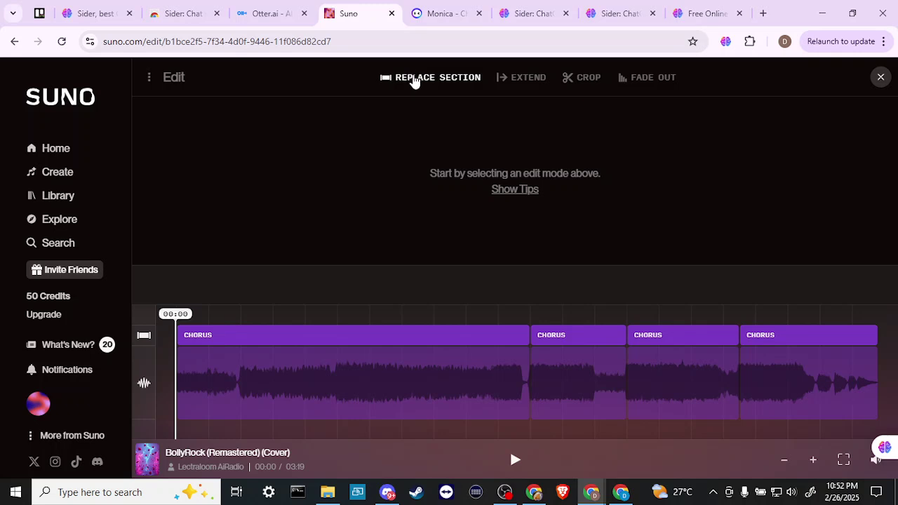
Step: Use Replace Section and select the final chorus from 02:42.15 to 03:19.72
left_click(415, 81)
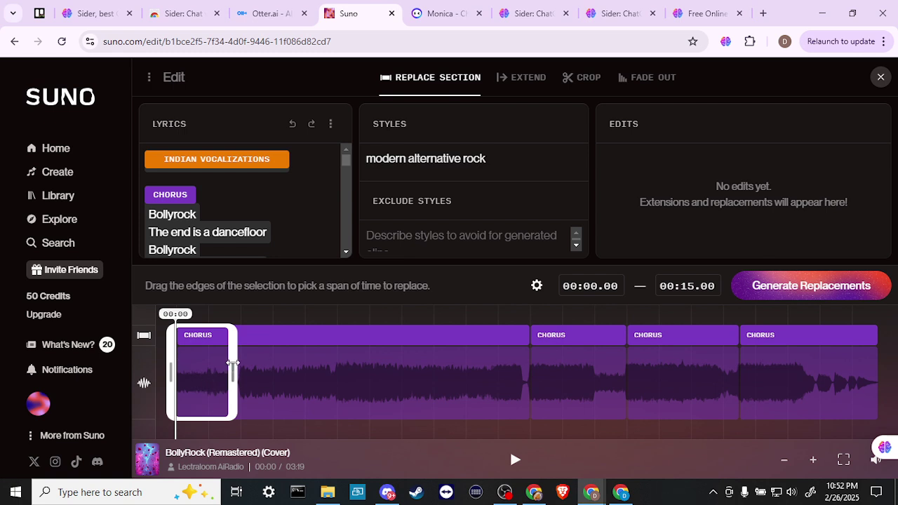
left_click_drag(242, 362, 462, 362)
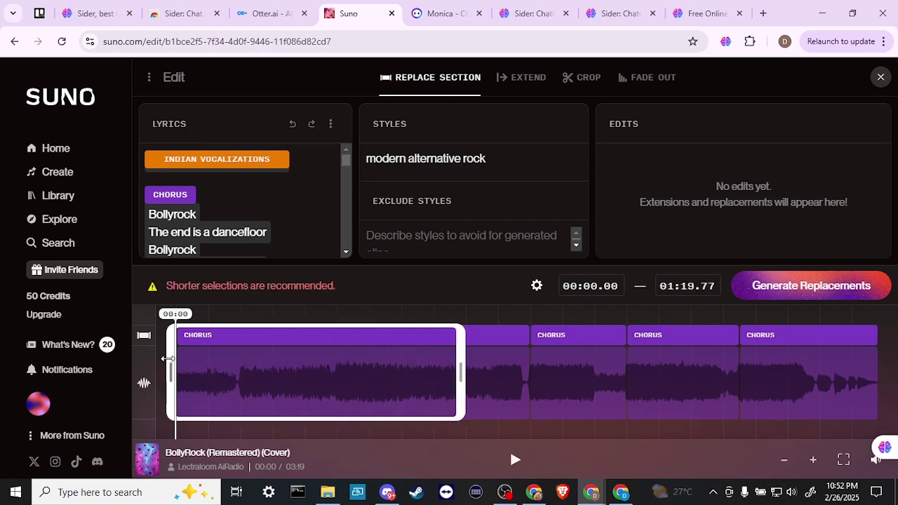
left_click_drag(168, 359, 347, 355)
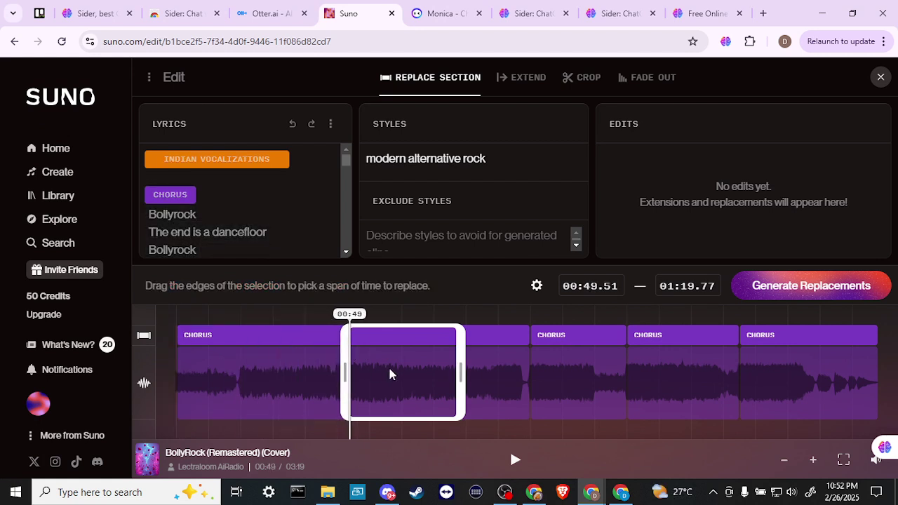
left_click_drag(418, 379, 881, 376)
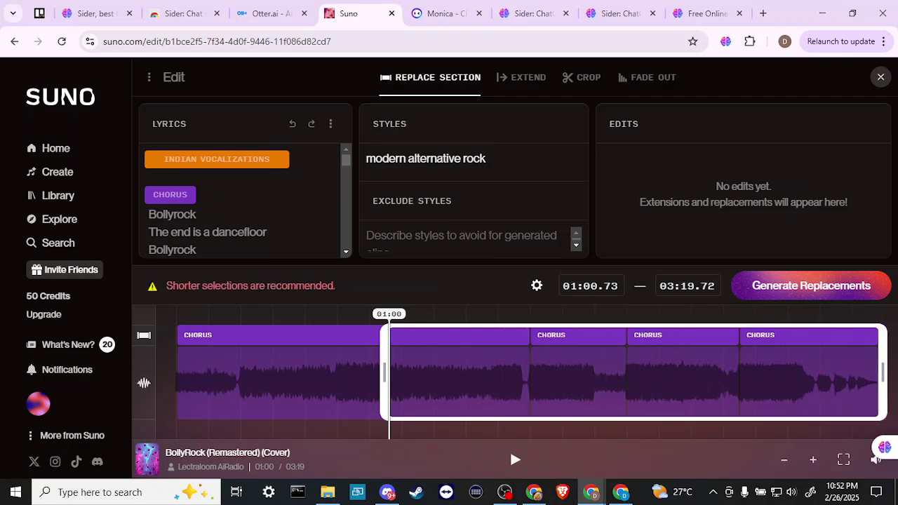
mouse_move(386, 371)
left_mouse_down()
mouse_move(668, 337)
mouse_move(746, 357)
left_mouse_up()
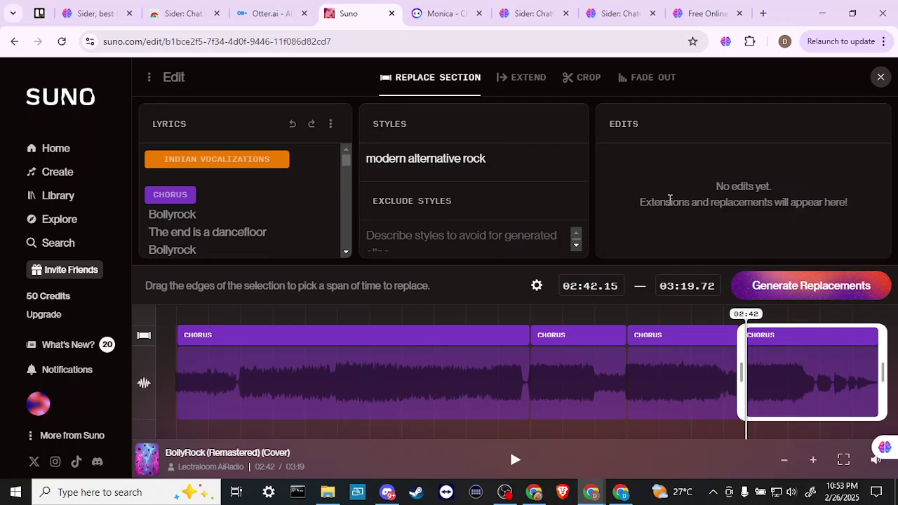
Step: Enter 'add outro to end' in the replacement's Exclude Styles field
right_click(660, 218)
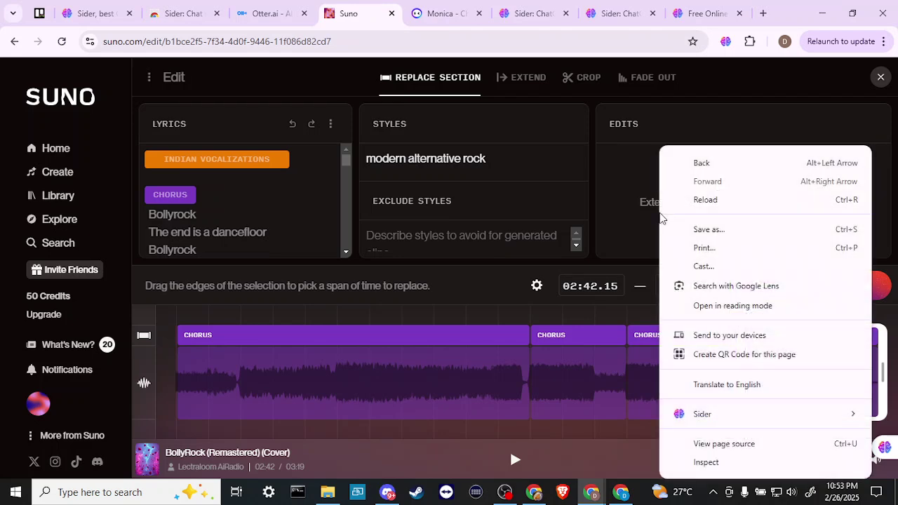
left_click(631, 208)
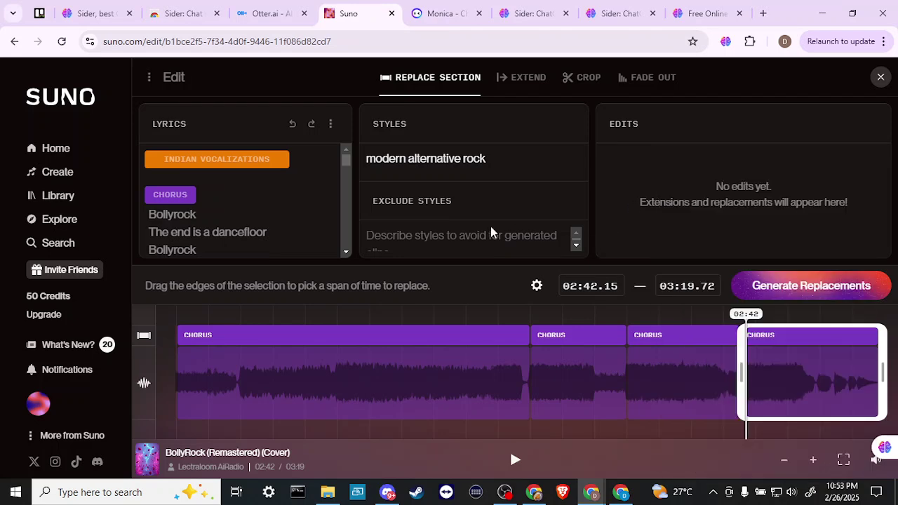
scroll(483, 245, "down", 1)
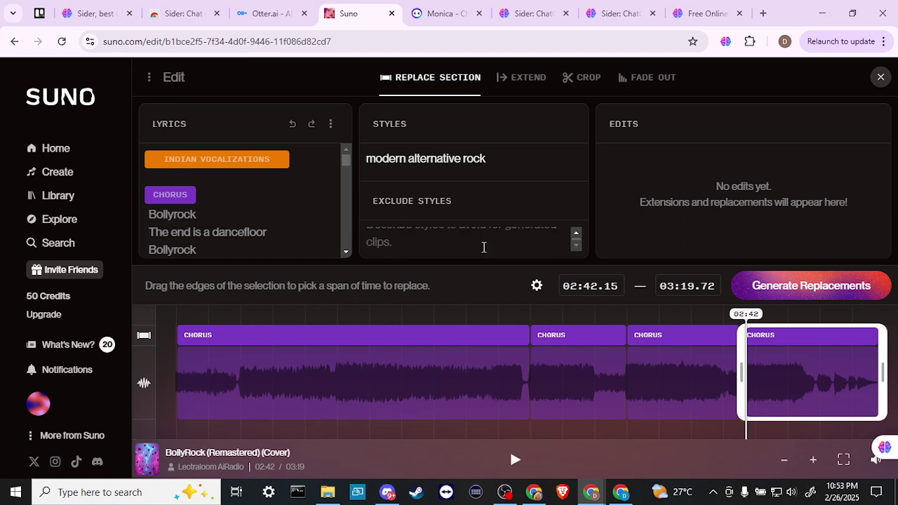
scroll(483, 247, "up", 1)
left_click(483, 248)
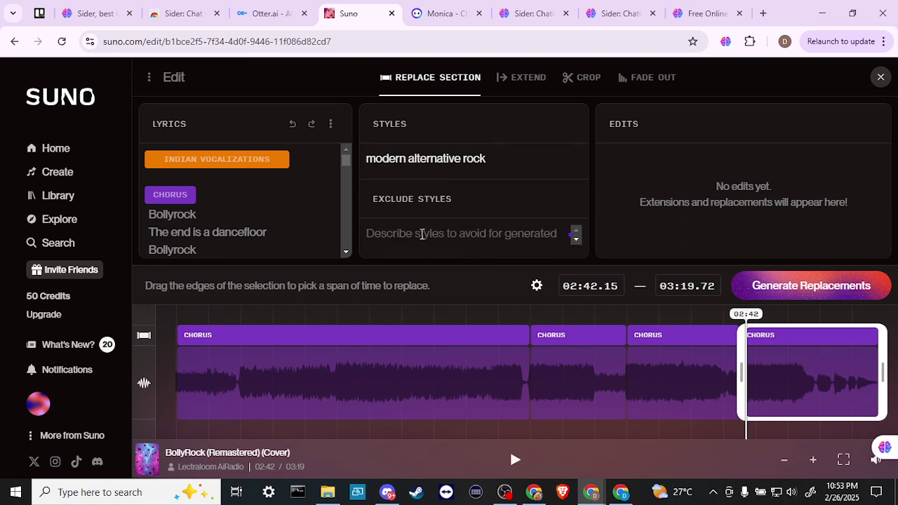
type("outro")
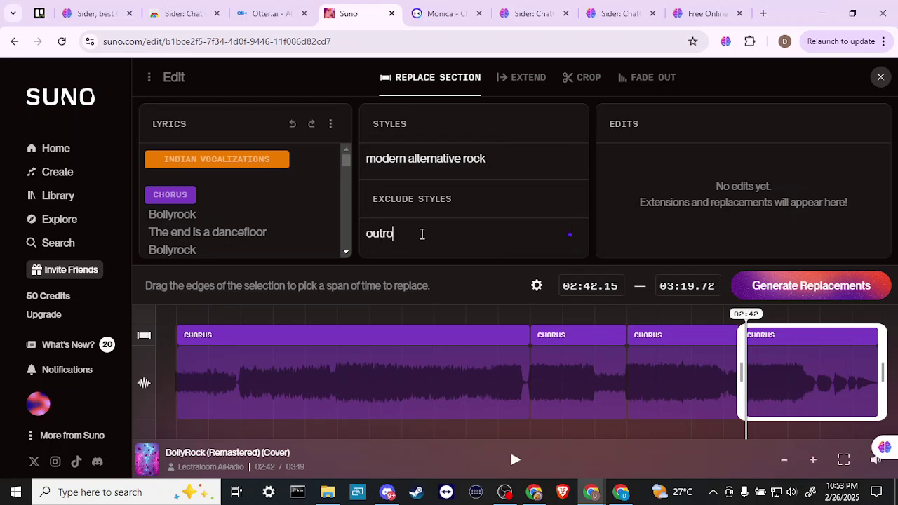
key("Left")
key("Left")
key("Left")
key("Left")
key("Left")
type("add")
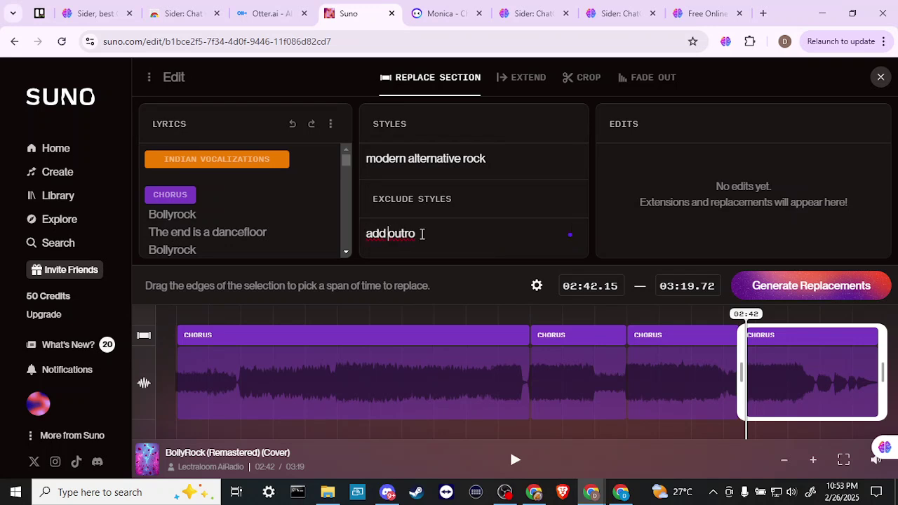
key("Right")
type("to end")
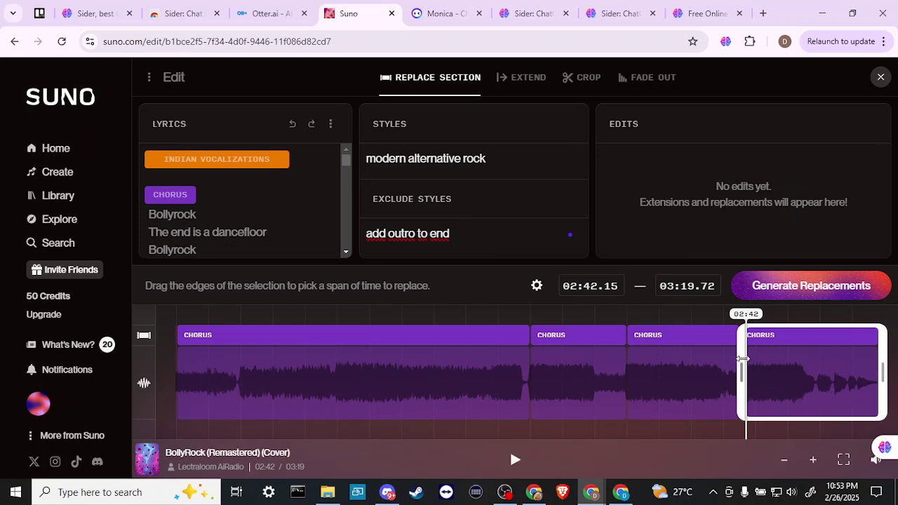
Step: Move the replacement span's start to 03:01.04, leaving 03:01.04–03:19.72 selected
left_click_drag(748, 358, 813, 362)
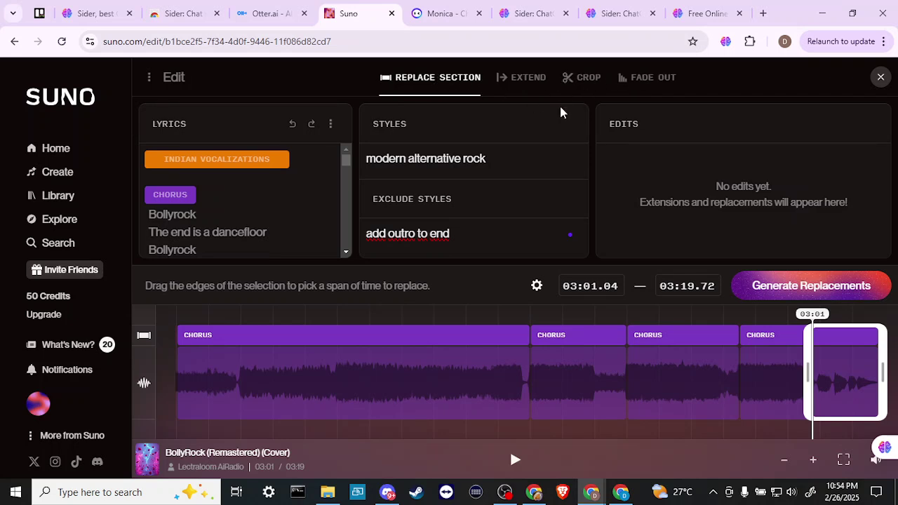
Step: Switch to Extend from 03:01.04 and prefix Exclude Styles with 'guitar solo, '
left_click(517, 80)
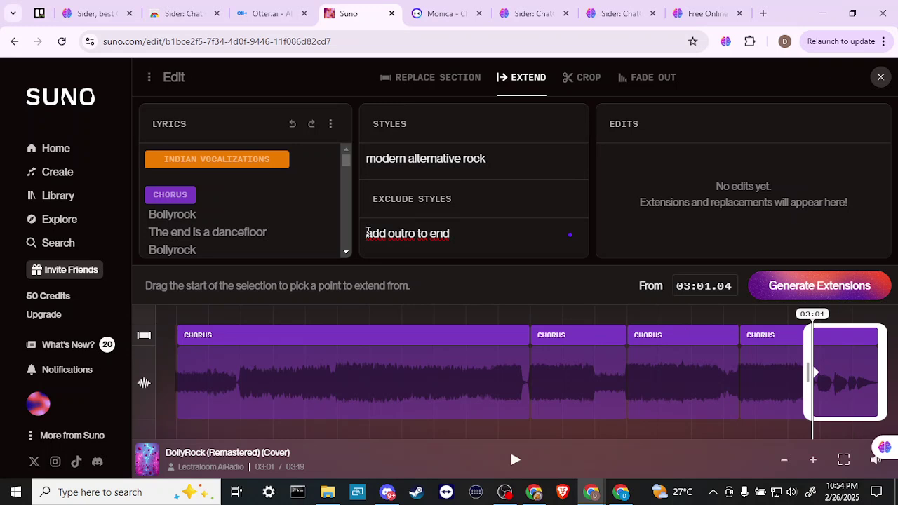
type("guitar s")
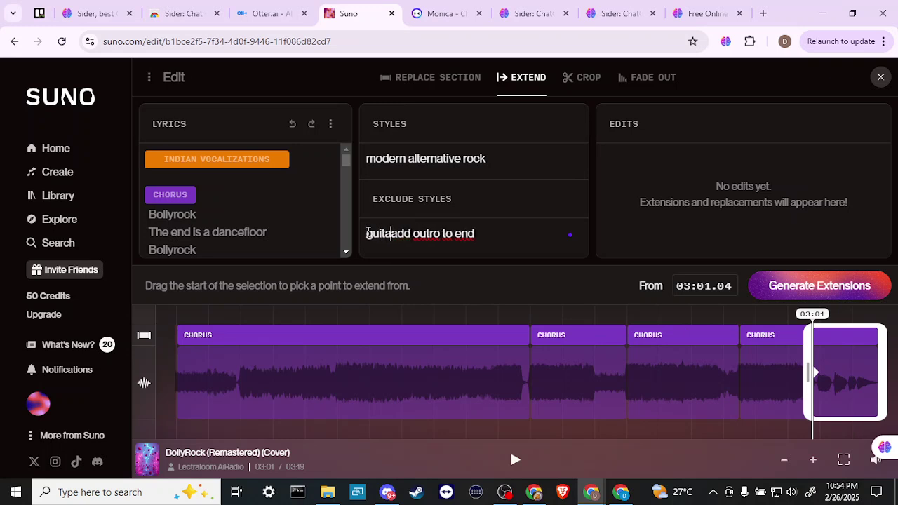
type("olo,")
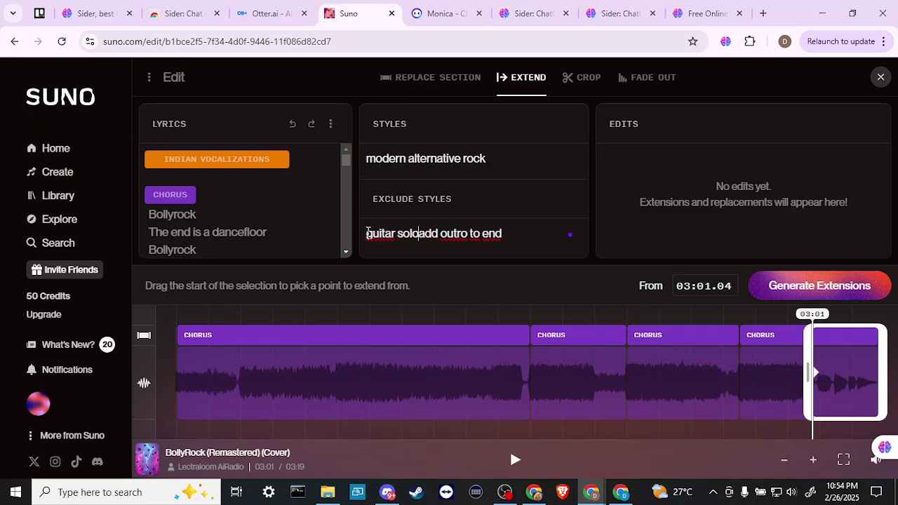